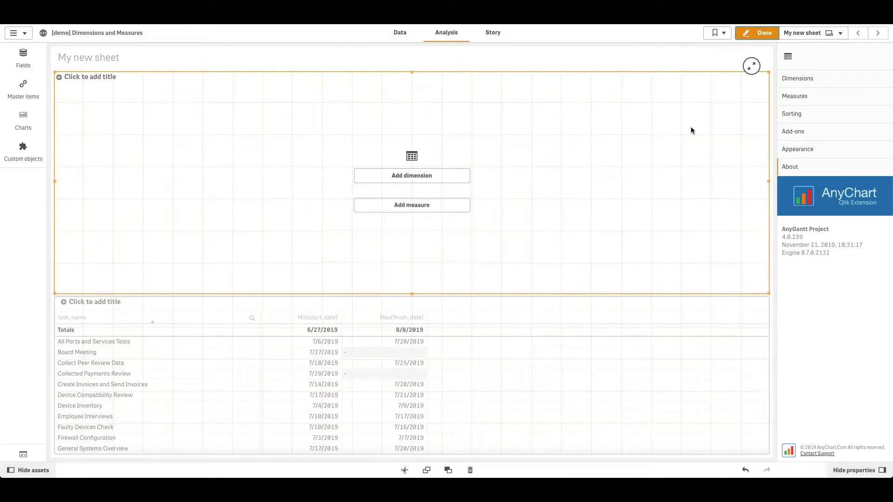
Step: Add task_name as the Gantt chart's dimension from the Dimensions section
click(826, 78)
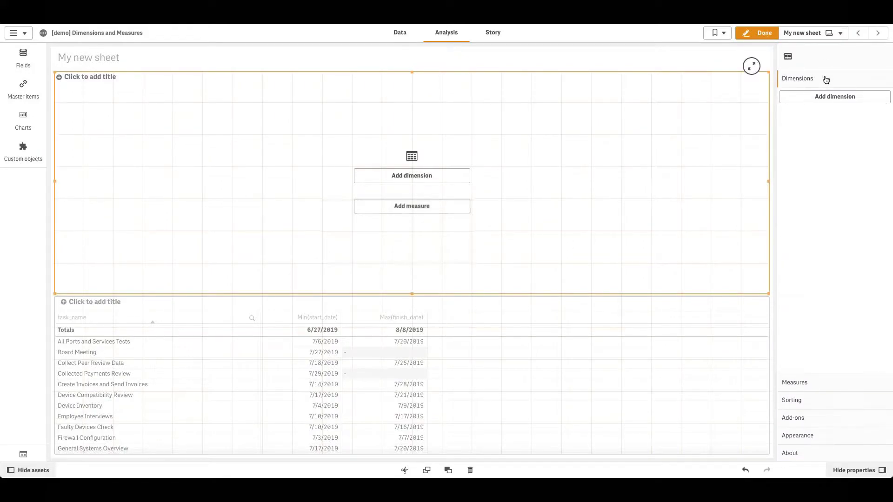
click(827, 97)
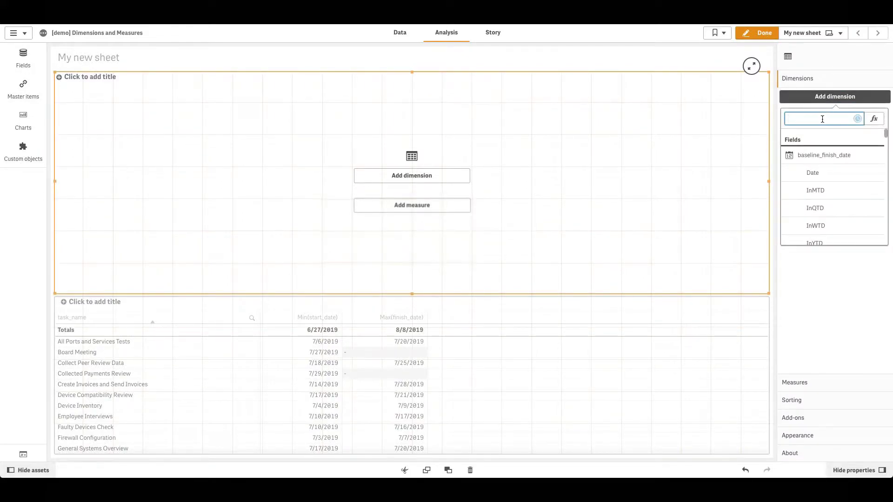
text(task)
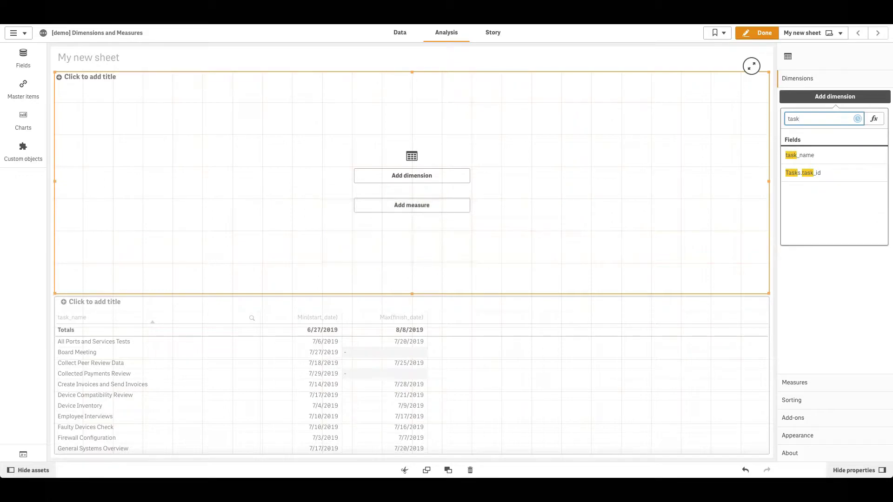
click(800, 155)
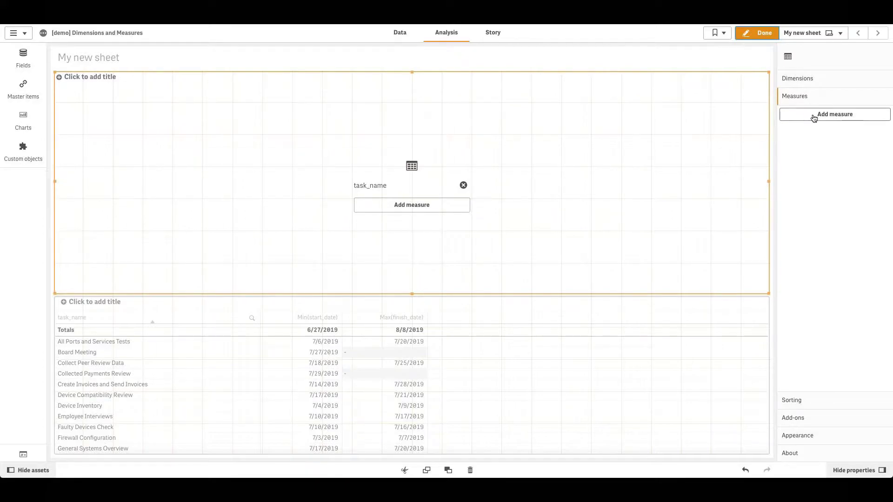
Step: Add Min(start_date) as the chart's first measure
click(814, 115)
text(start)
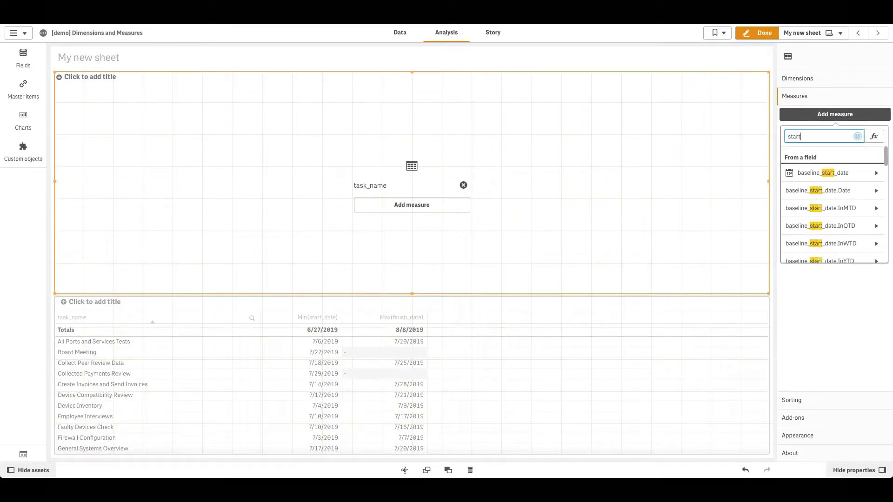
scroll(805, 182, down, 5)
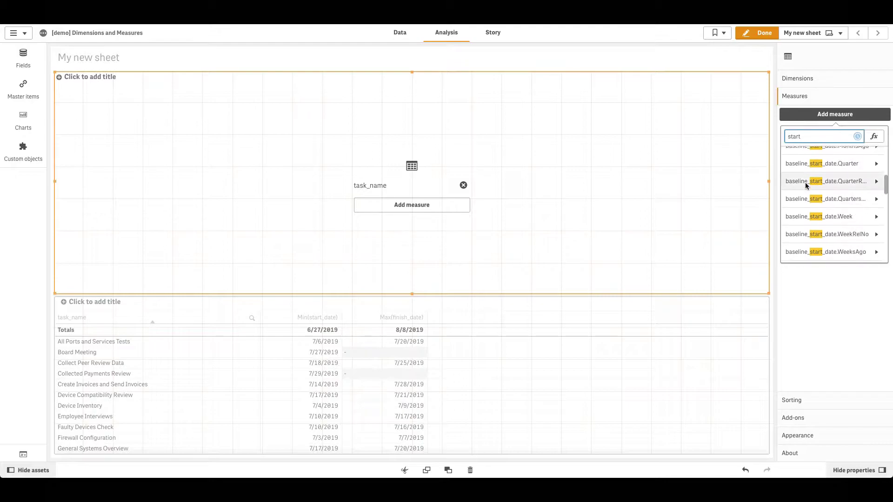
scroll(805, 183, down, 3)
click(807, 233)
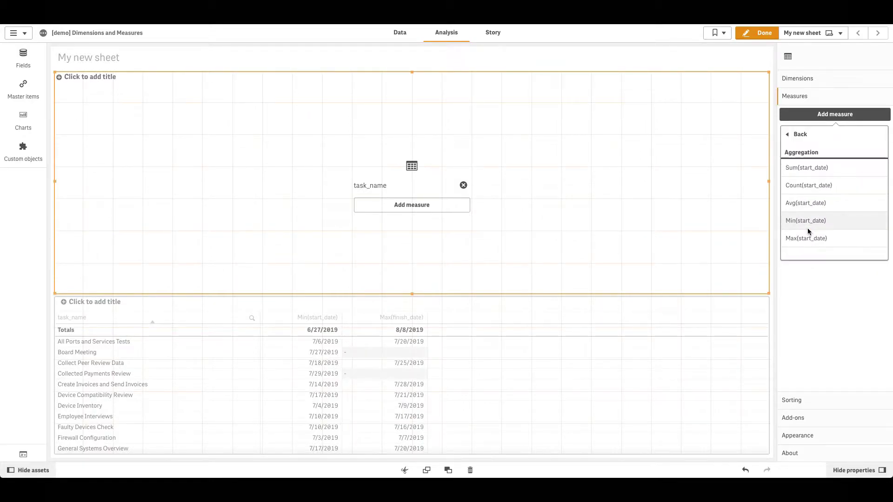
click(814, 221)
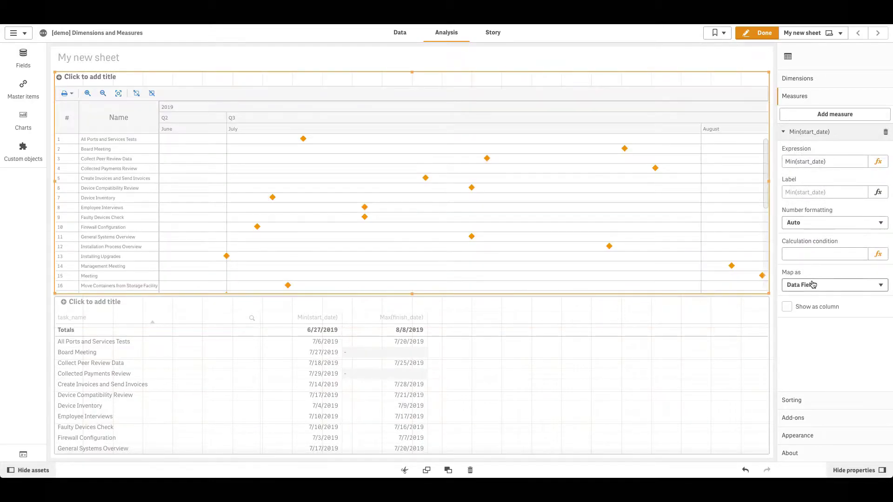
Step: Map Min(start_date) as Actual start and leave editing to view the task markers
click(833, 285)
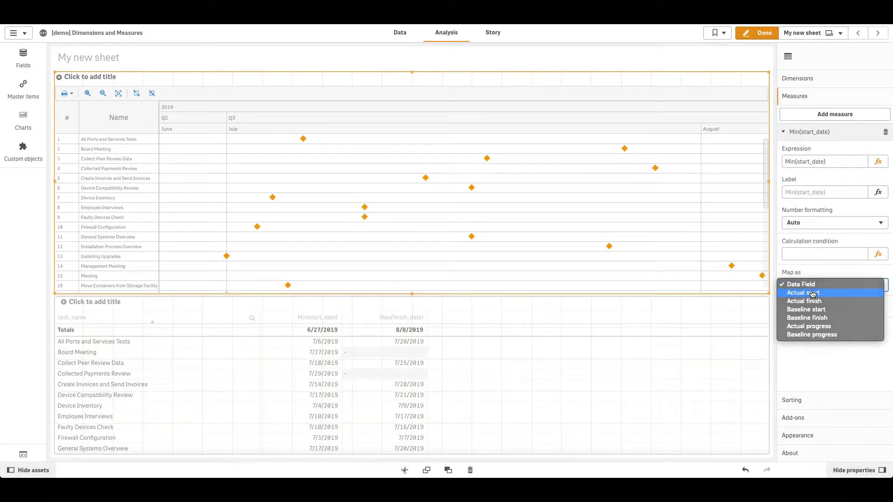
click(813, 294)
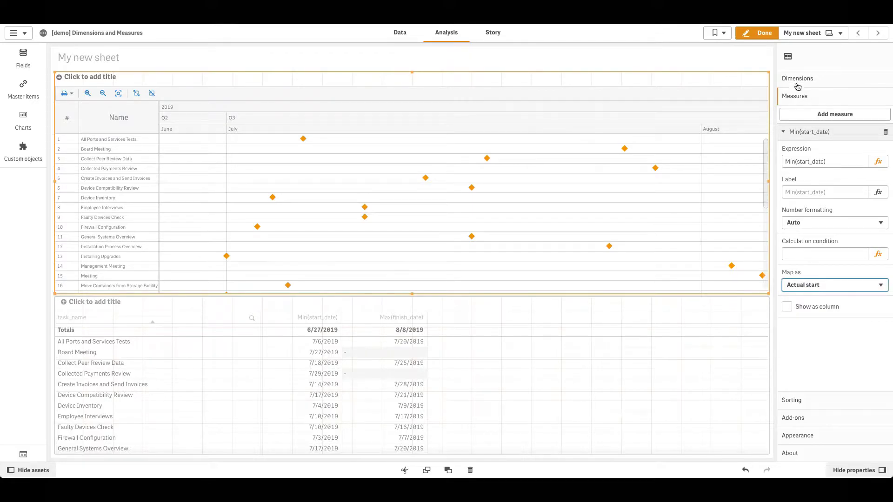
click(757, 33)
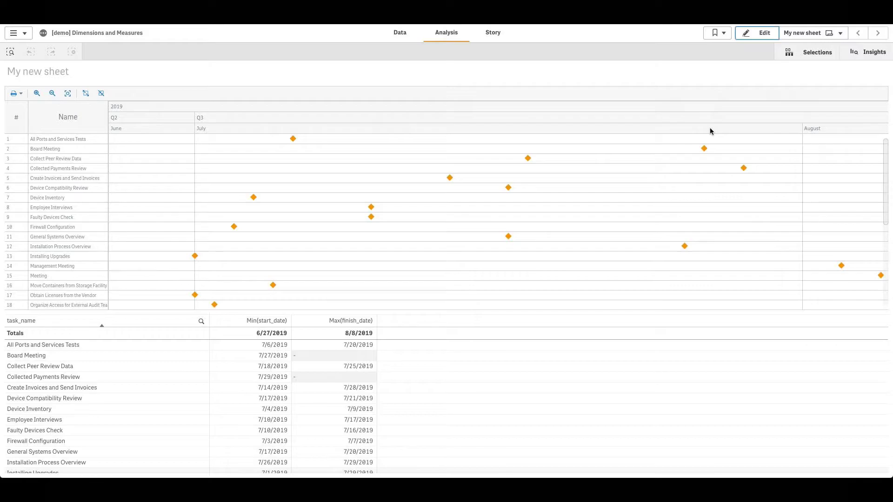
Step: Back in editing, add finish_date as a second measure on the selected Gantt chart
click(755, 33)
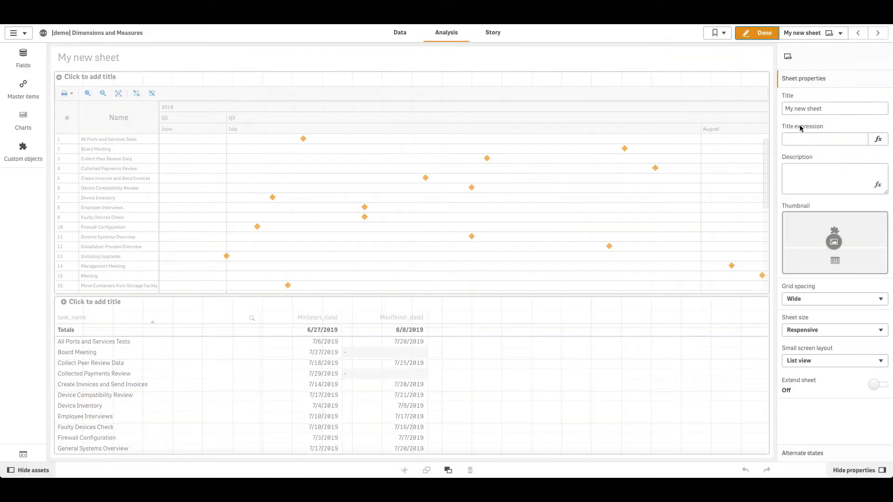
click(733, 228)
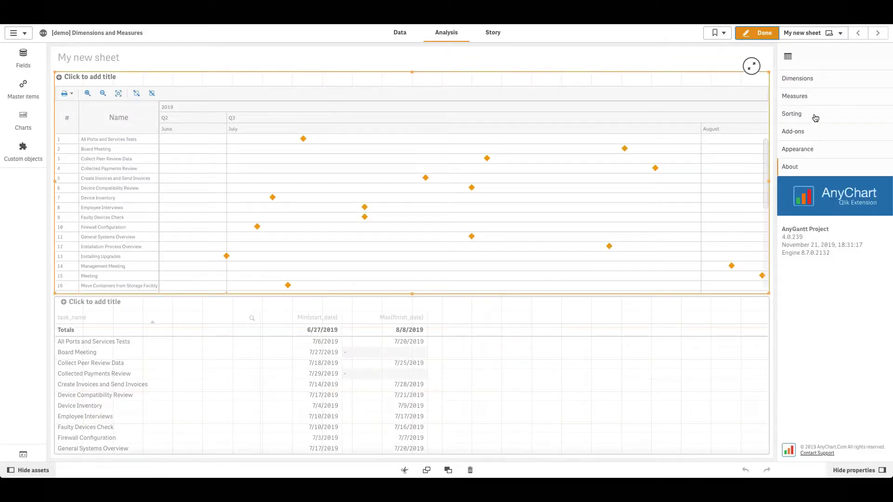
click(828, 98)
click(834, 114)
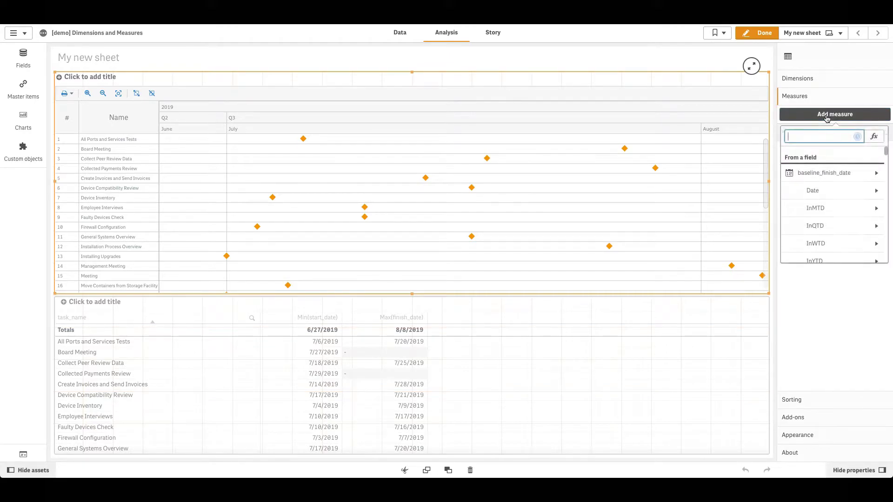
text(finish)
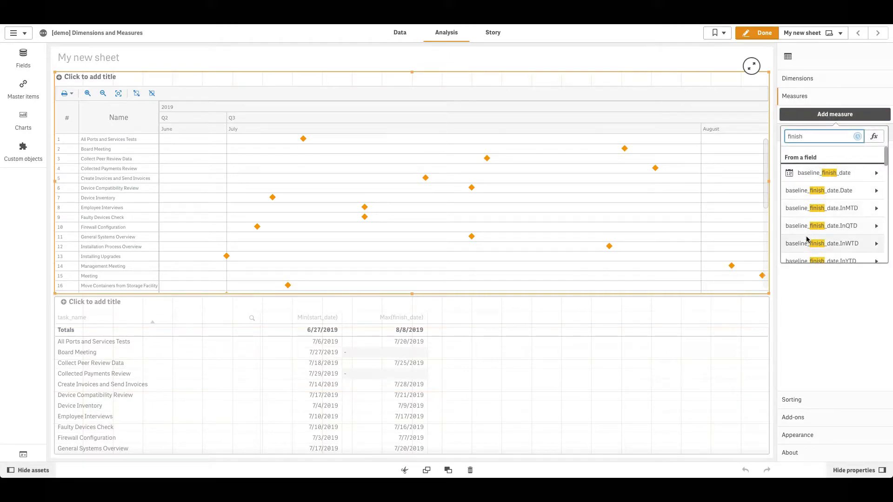
scroll(807, 239, down, 2)
scroll(807, 240, down, 3)
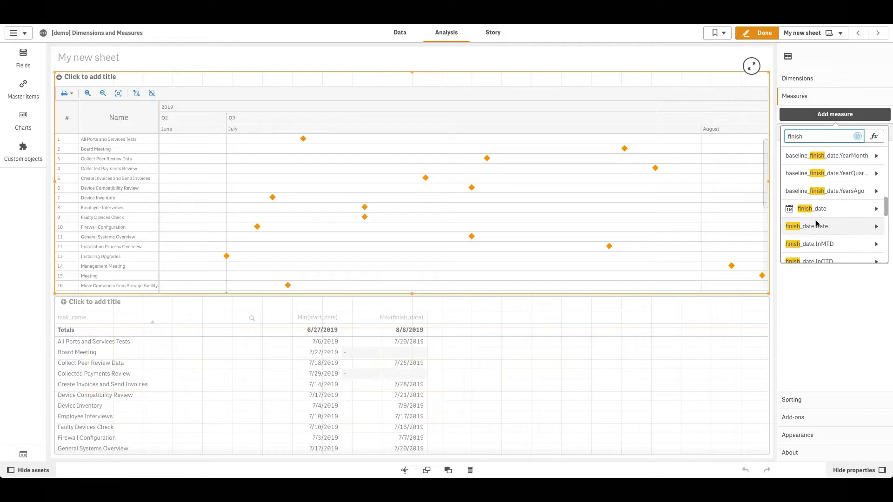
click(809, 223)
Step: Aggregate finish_date by Max, map it as Actual finish, and exit editing to view the bars
click(807, 238)
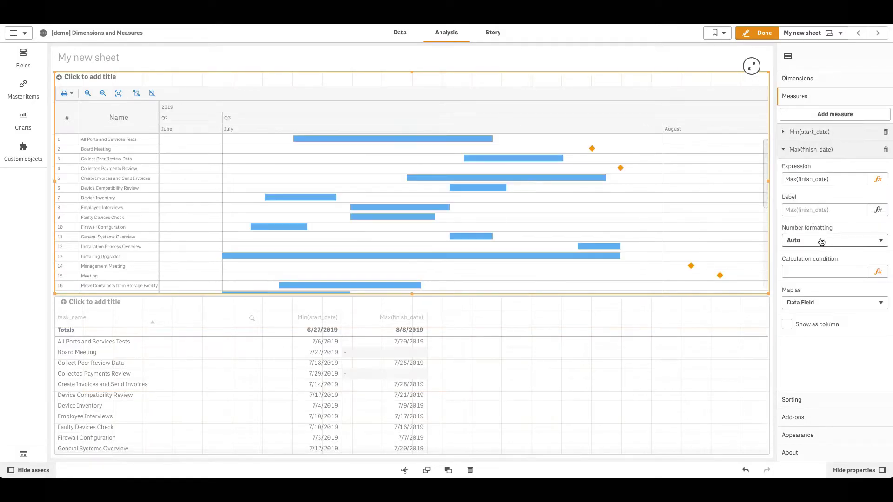
click(834, 303)
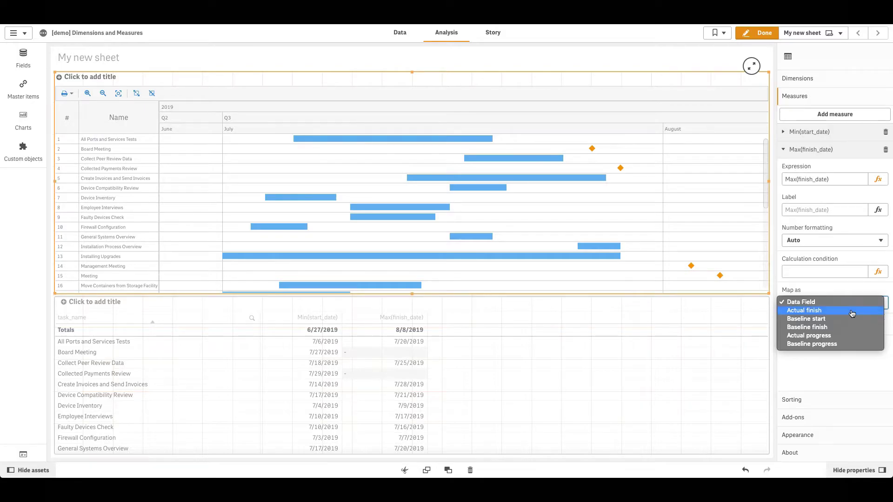
click(852, 312)
click(810, 149)
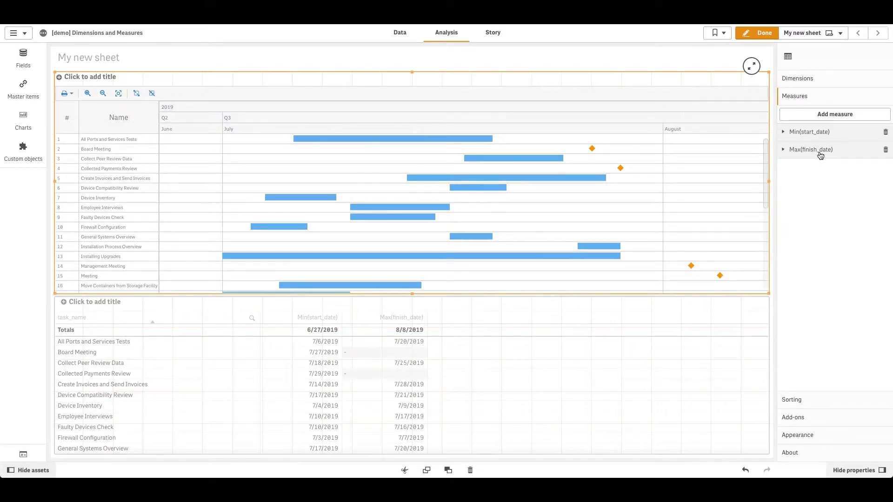
click(757, 34)
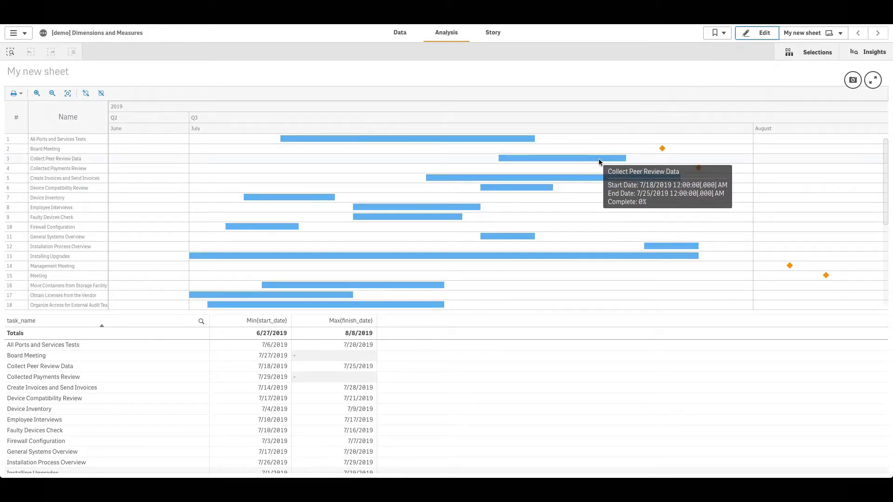
click(649, 150)
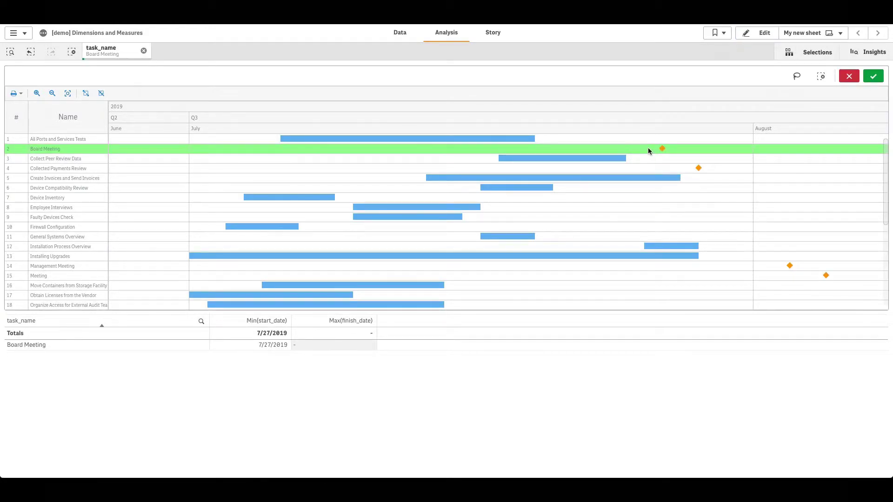
click(874, 76)
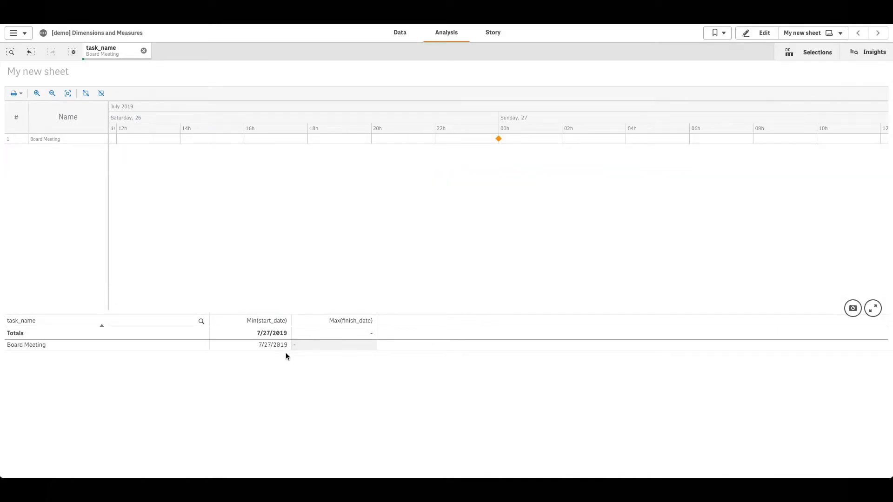
click(144, 50)
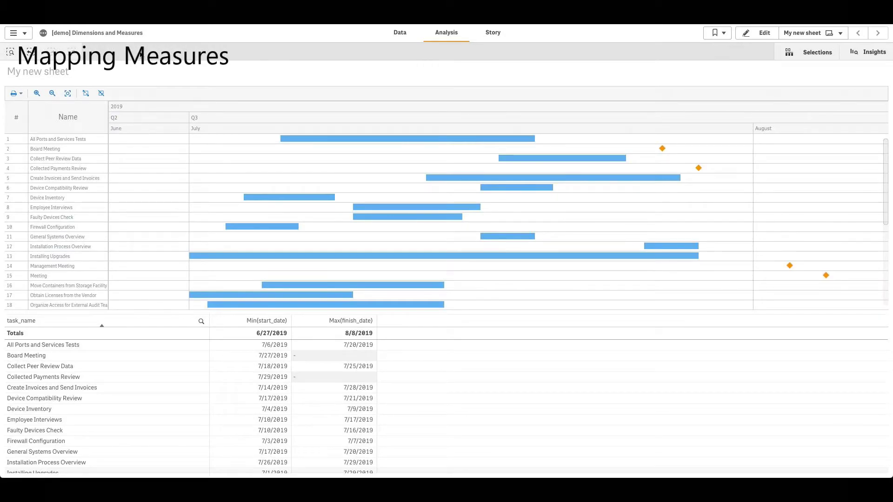
Step: Re-enter editing and review the Map as choices for the Max(finish_date) measure
click(757, 33)
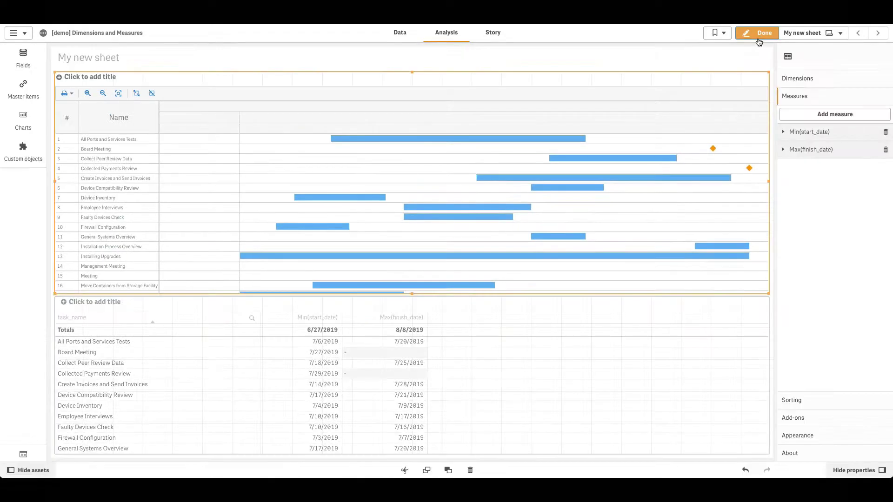
click(805, 150)
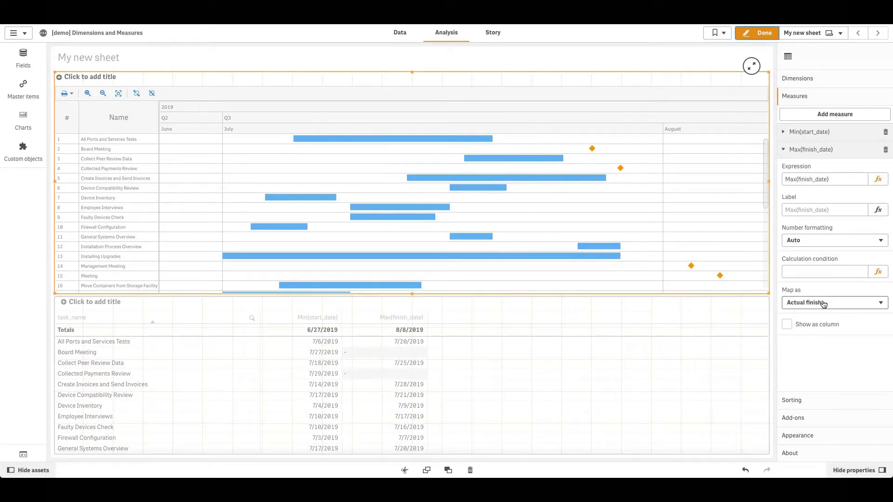
click(823, 302)
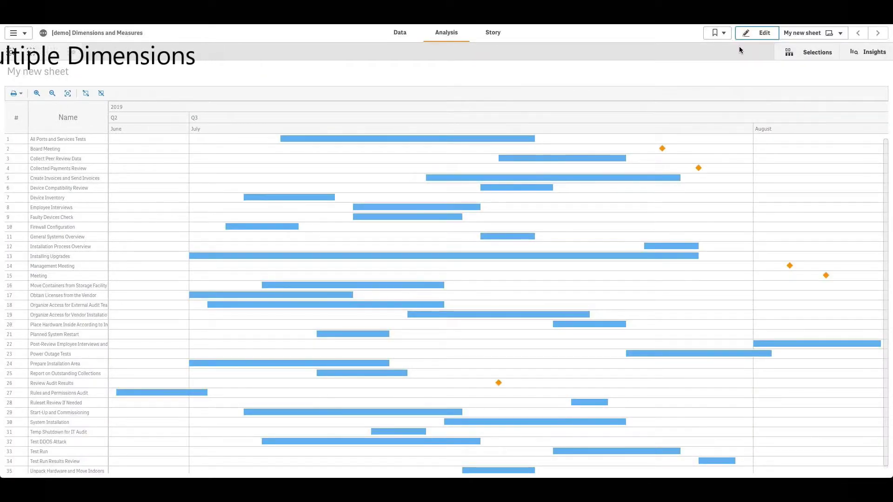
Step: In editing, add department_name as a second dimension beneath task_name
click(753, 32)
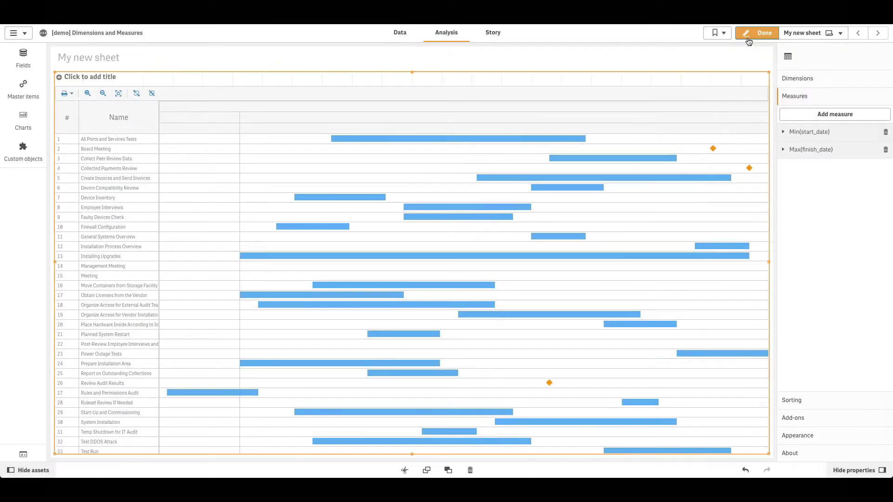
click(797, 78)
click(807, 98)
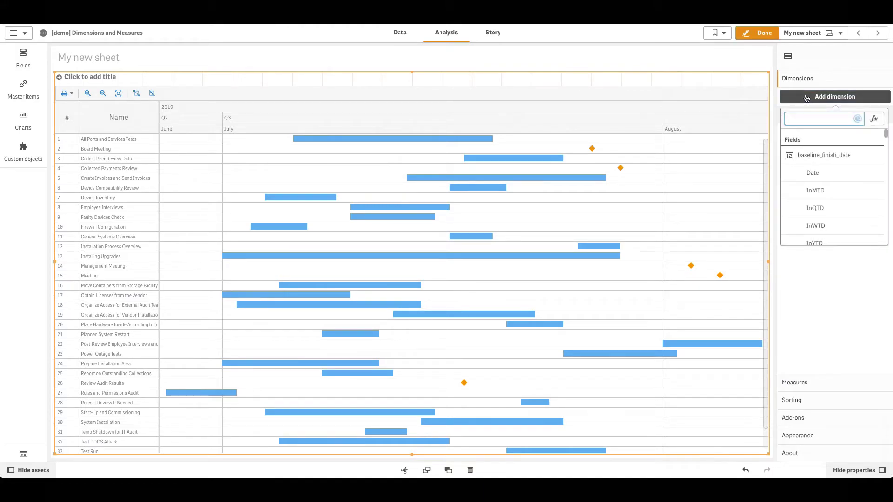
text(depart)
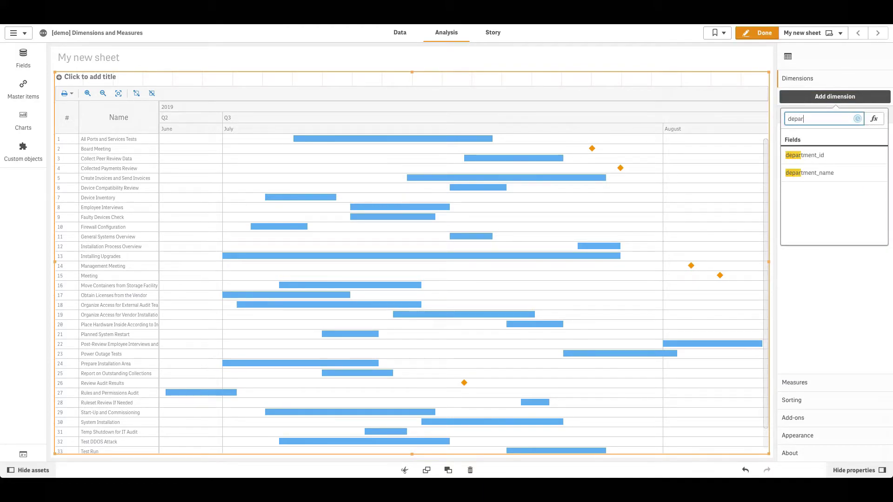
key(Down)
key(Down)
key(Return)
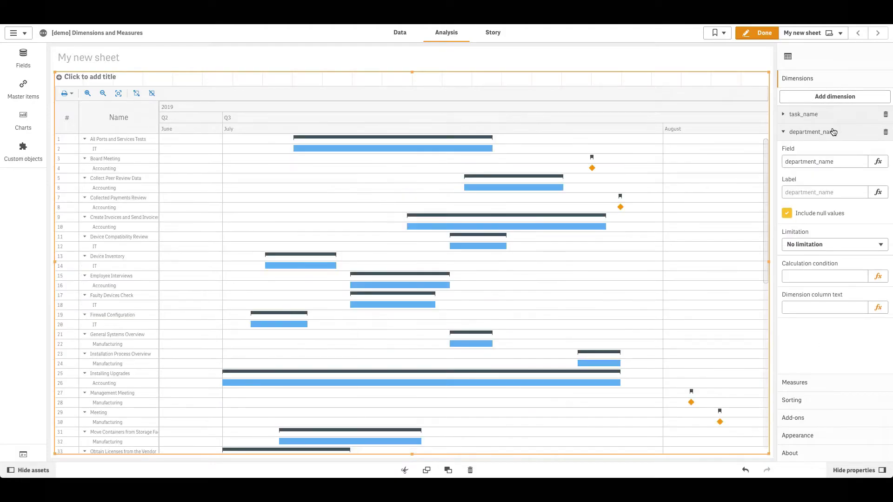
Step: Add project_name as a third dimension and collapse its settings
click(834, 96)
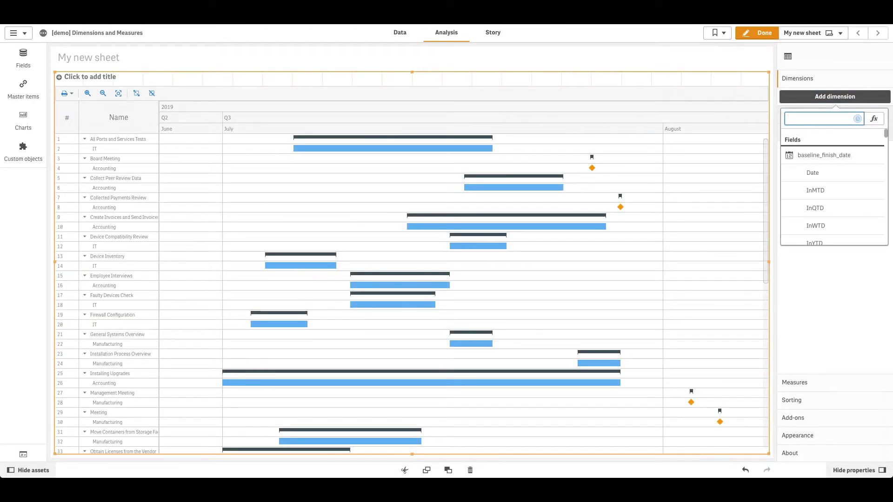
text(project)
key(Down)
key(Down)
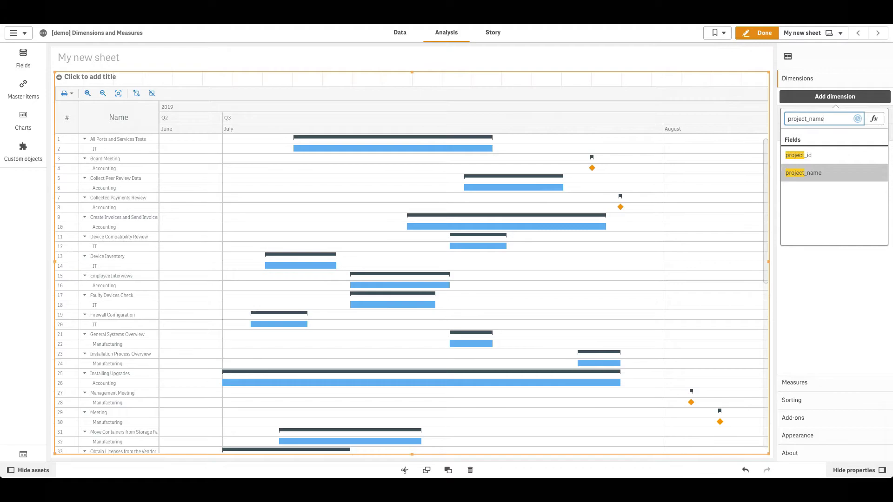
key(Return)
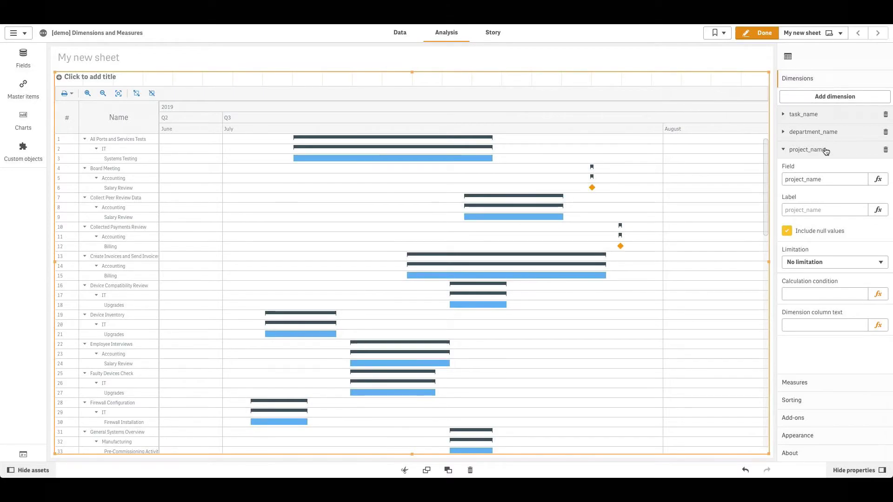
click(807, 150)
Step: Drag department_name and project_name above task_name, then view the reordered chart
drag(813, 133, 812, 110)
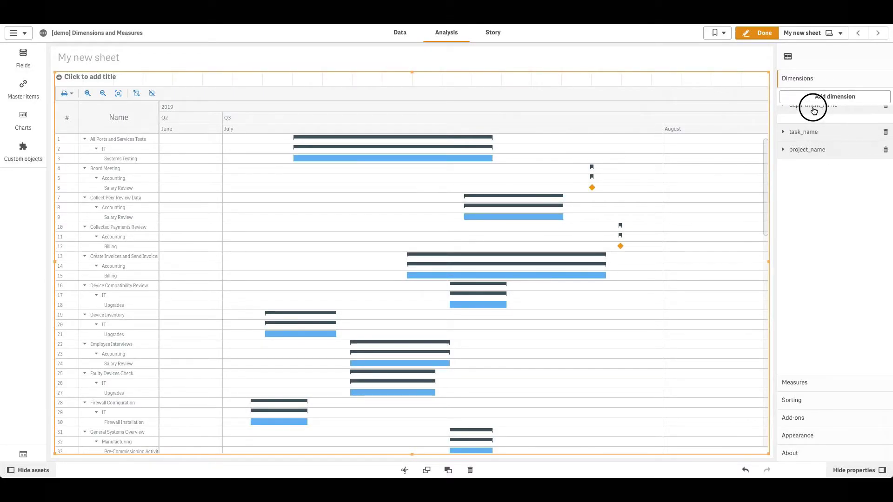
drag(808, 149, 806, 130)
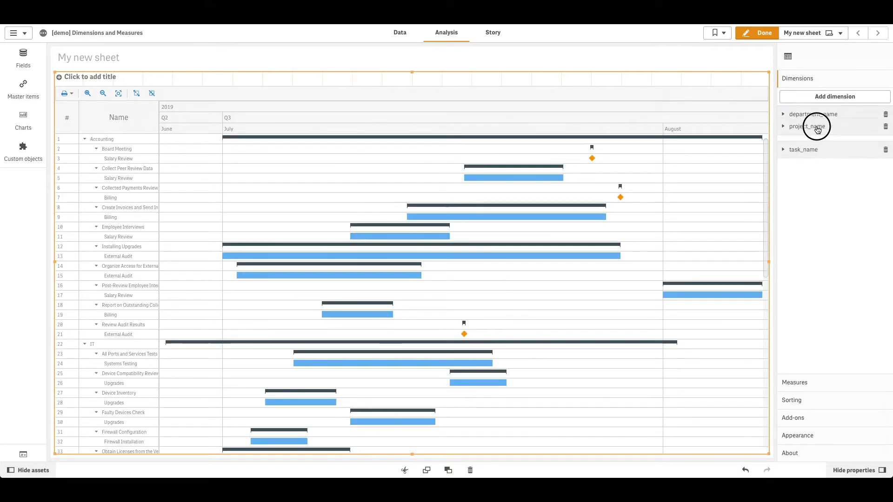
click(757, 32)
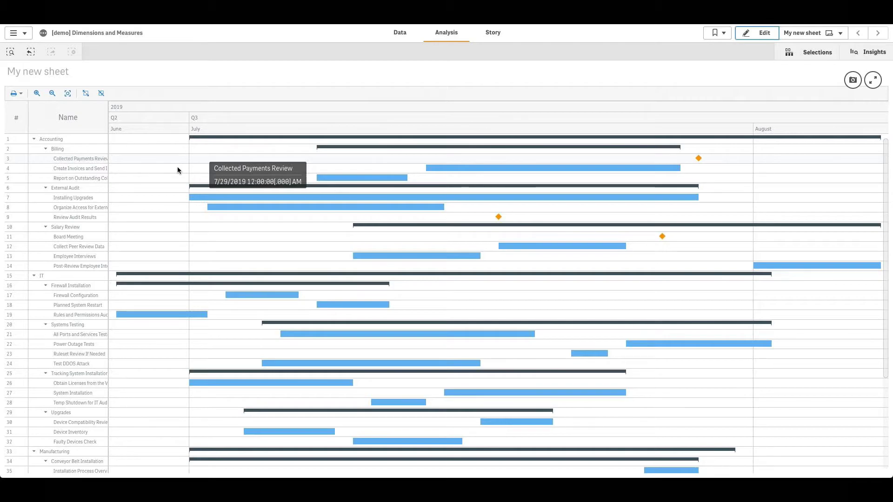
Step: Collapse the Billing and other Accounting project groups, then the whole Accounting department
click(45, 151)
click(46, 168)
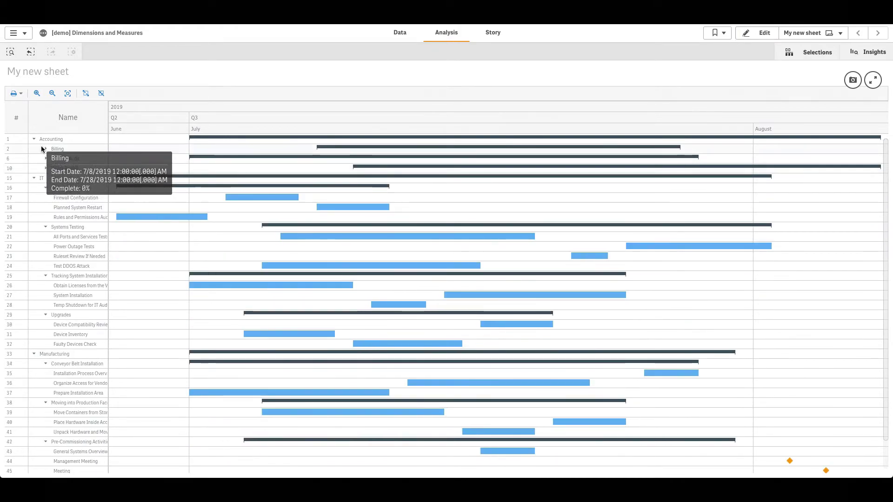
click(34, 139)
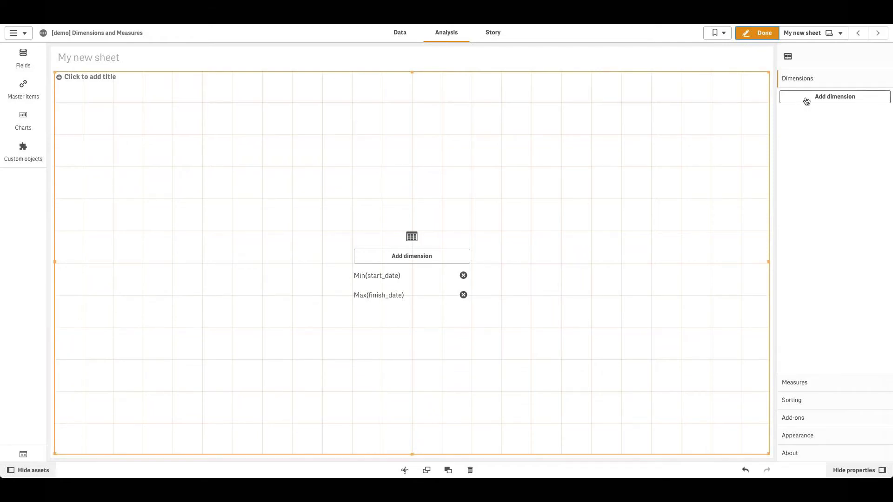
Step: Add Tasks.task_id as the only dimension, preview the numbered rows, and return to editing
click(807, 100)
text(task)
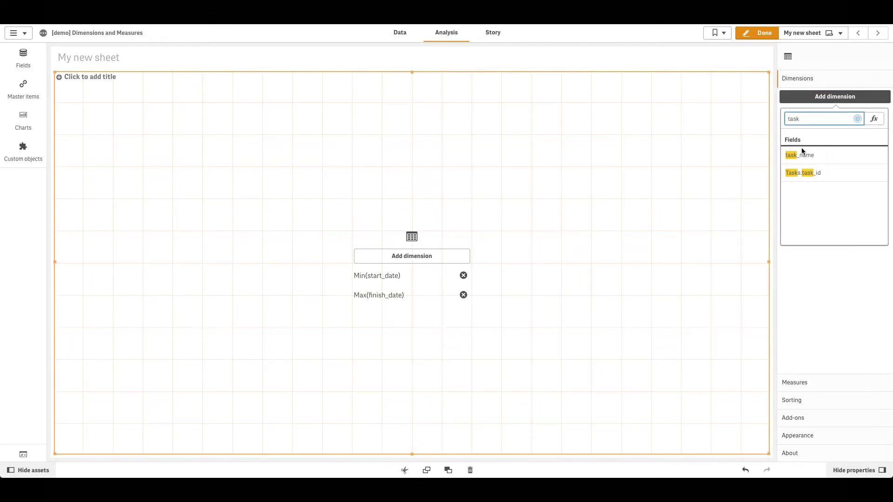
click(803, 172)
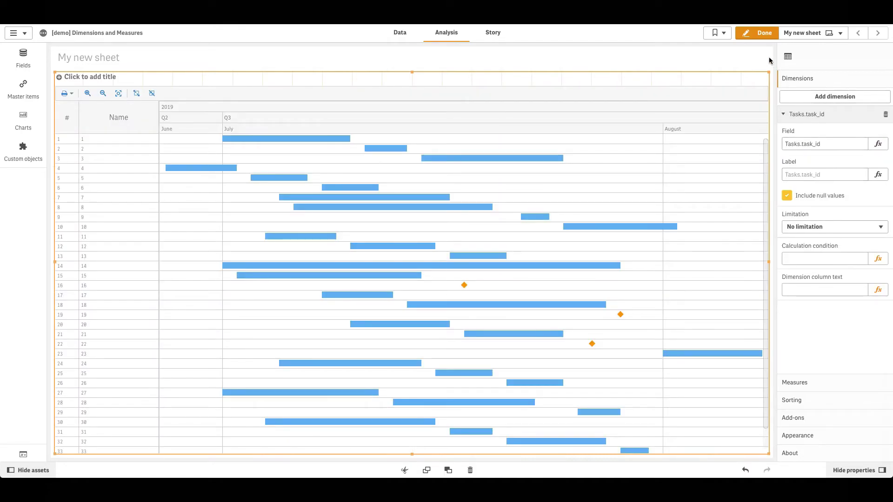
click(759, 33)
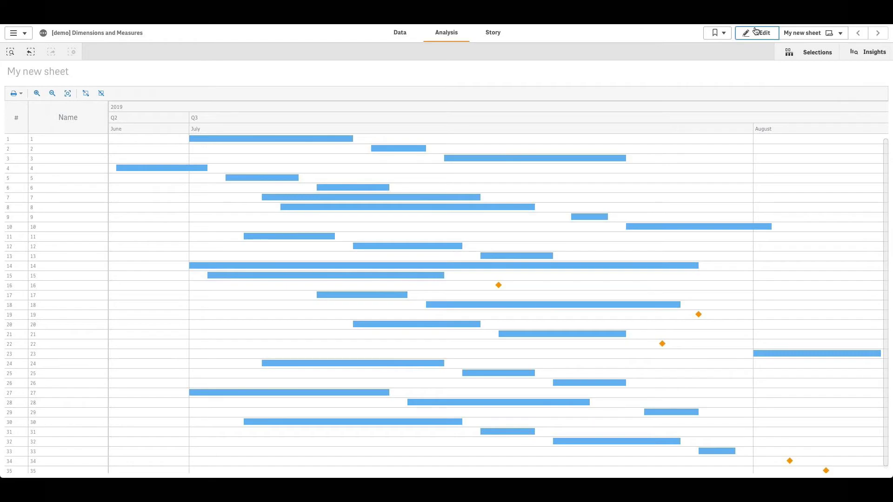
click(755, 33)
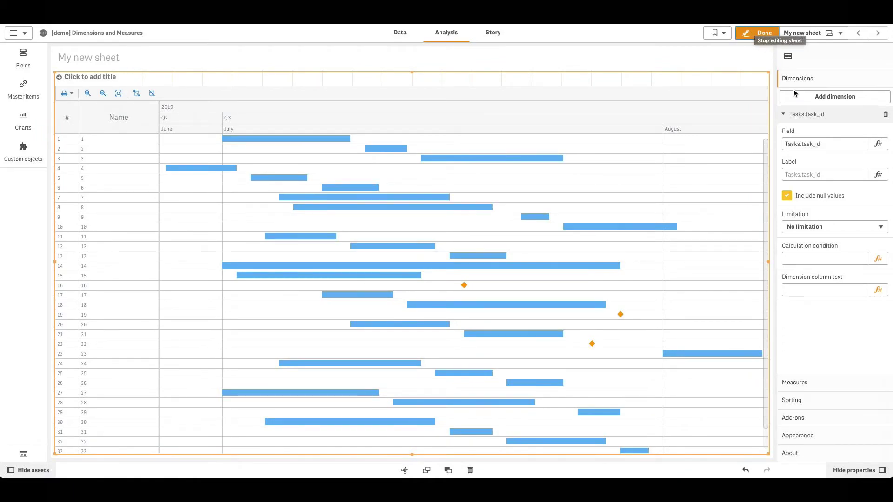
Step: Start a =task_name expression for the Dimension column text setting
click(823, 289)
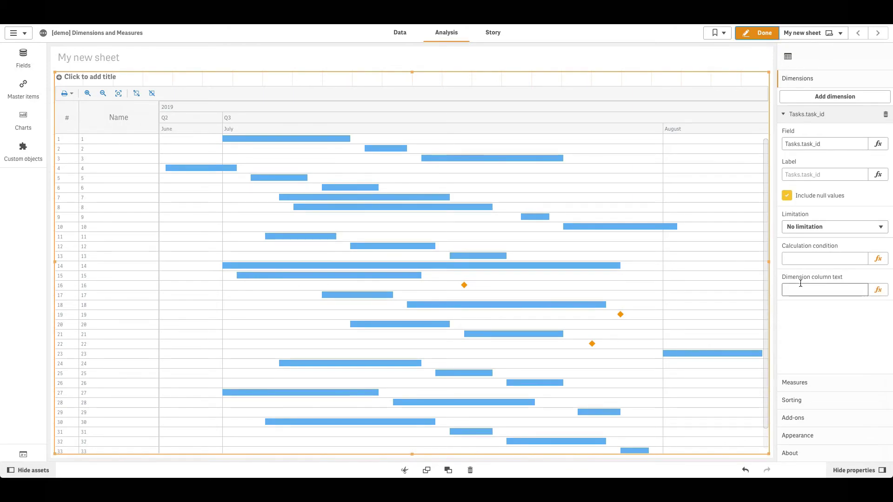
click(877, 290)
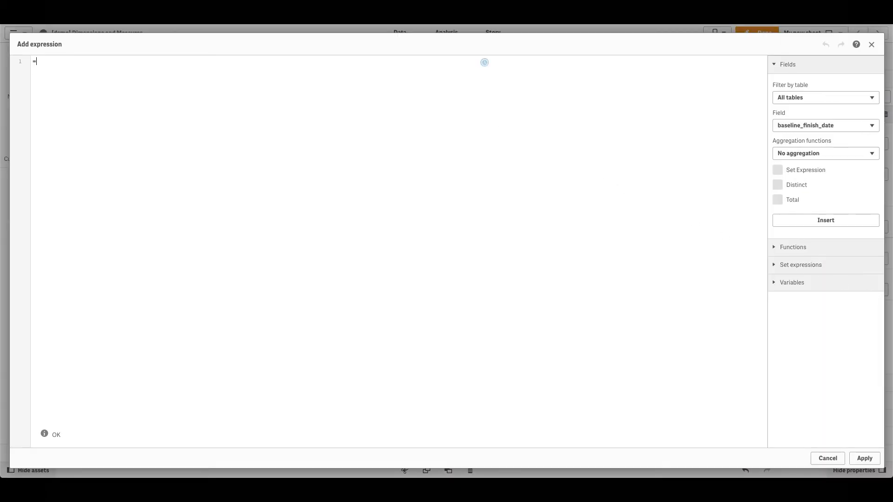
text(=task_n)
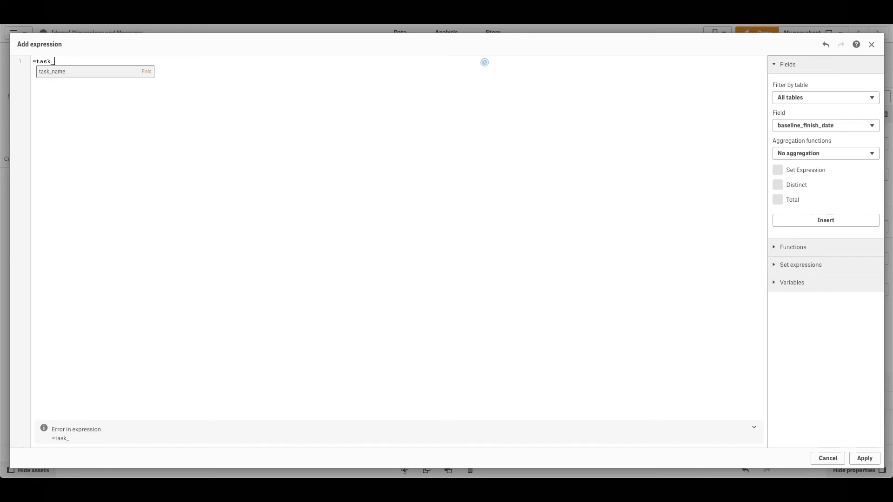
text(ame)
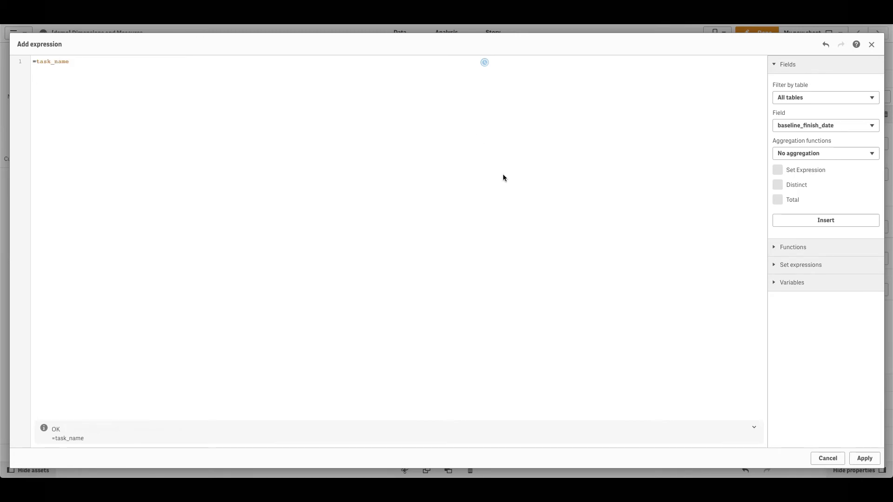
Step: Apply the task_name column text and leave editing to view the labelled Gantt chart full-width
click(864, 458)
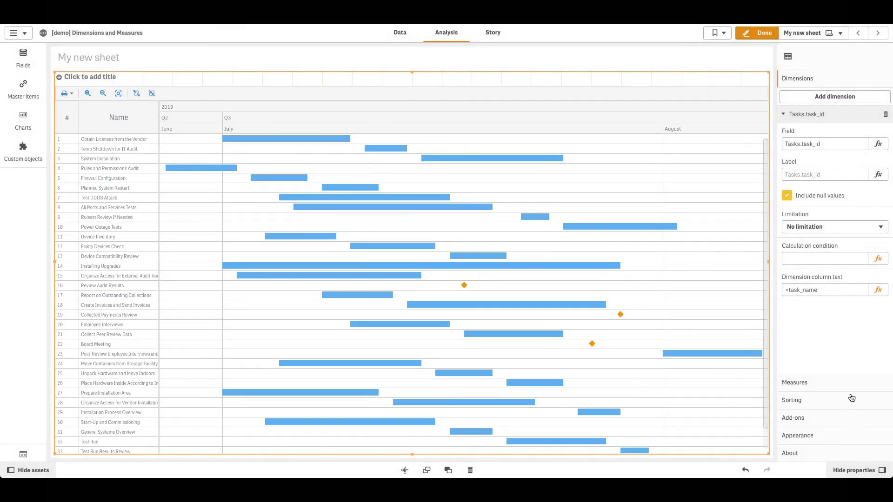
click(756, 33)
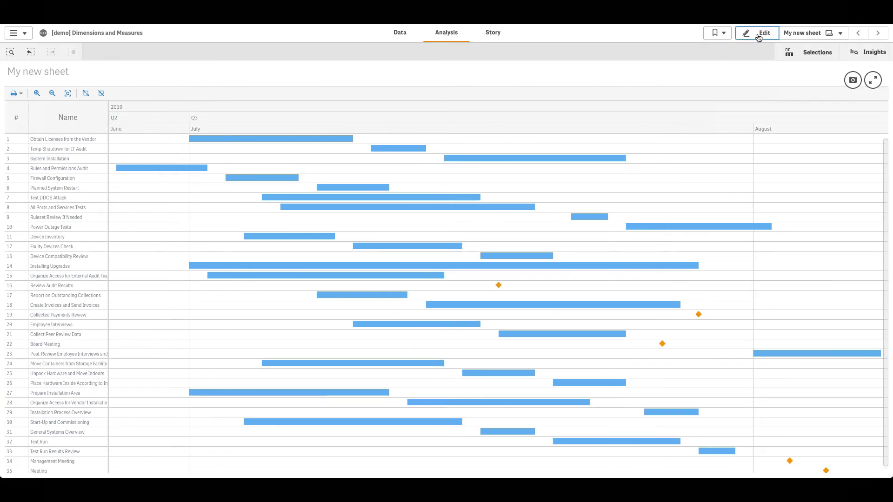